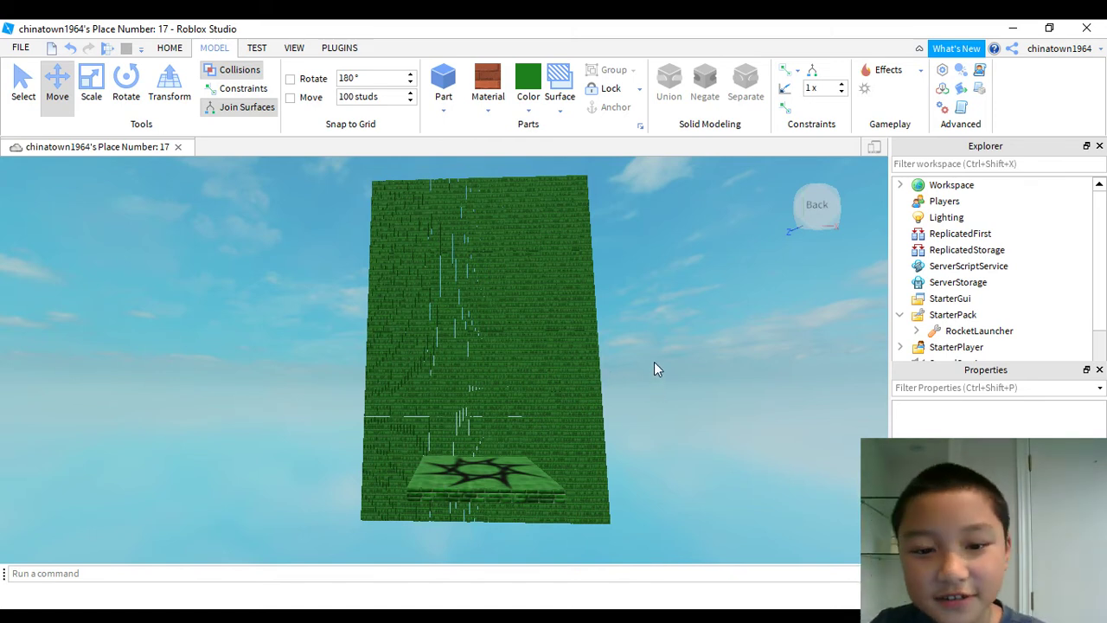
Orbit around the green wall and sun-emblem platform from many angles, then start a playtest.
right_click(647, 356)
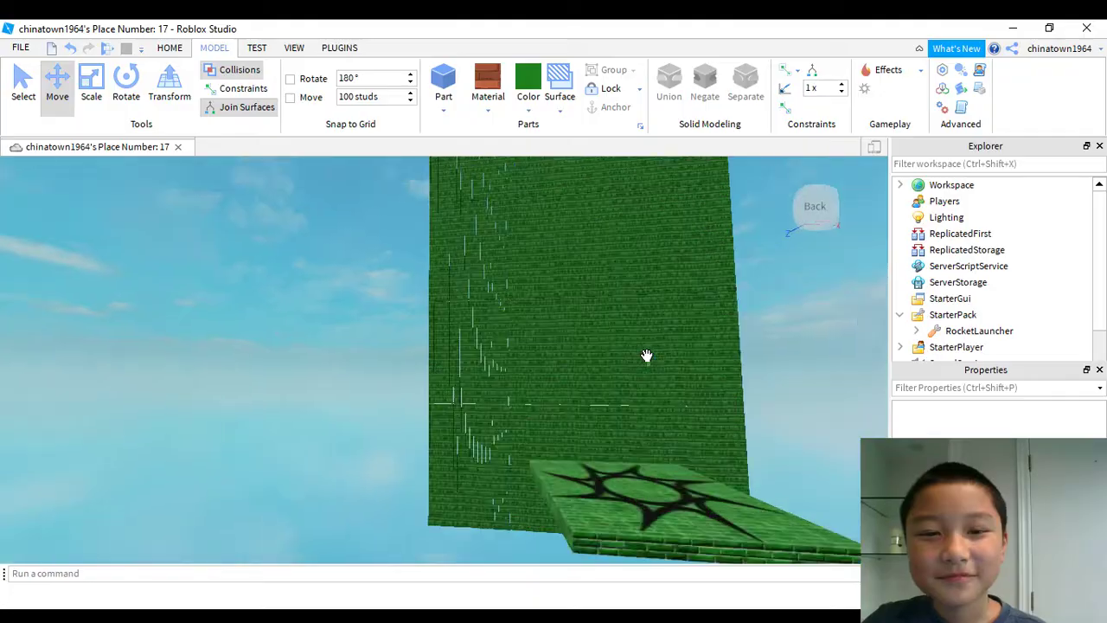
scroll(647, 356, "up", 3)
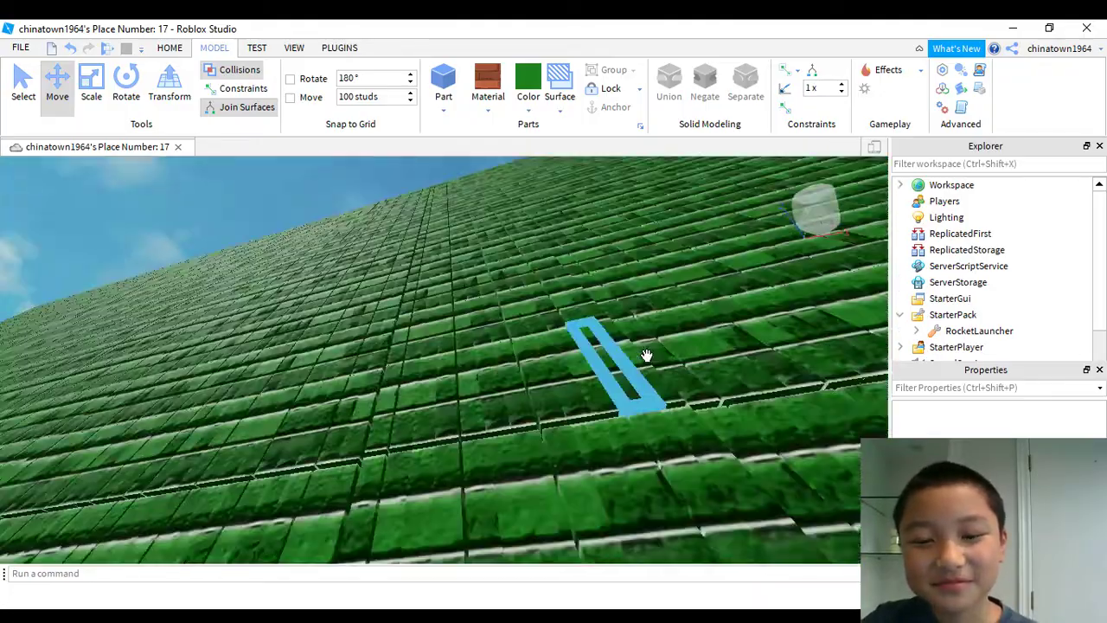
scroll(647, 356, "down", 3)
right_click(647, 356)
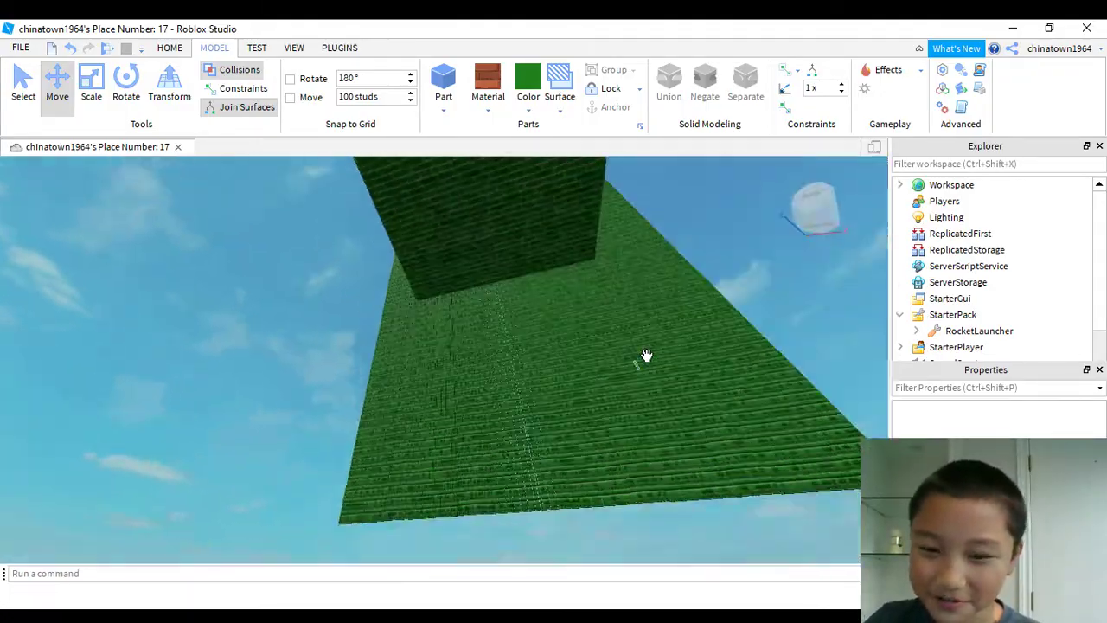
right_click(647, 357)
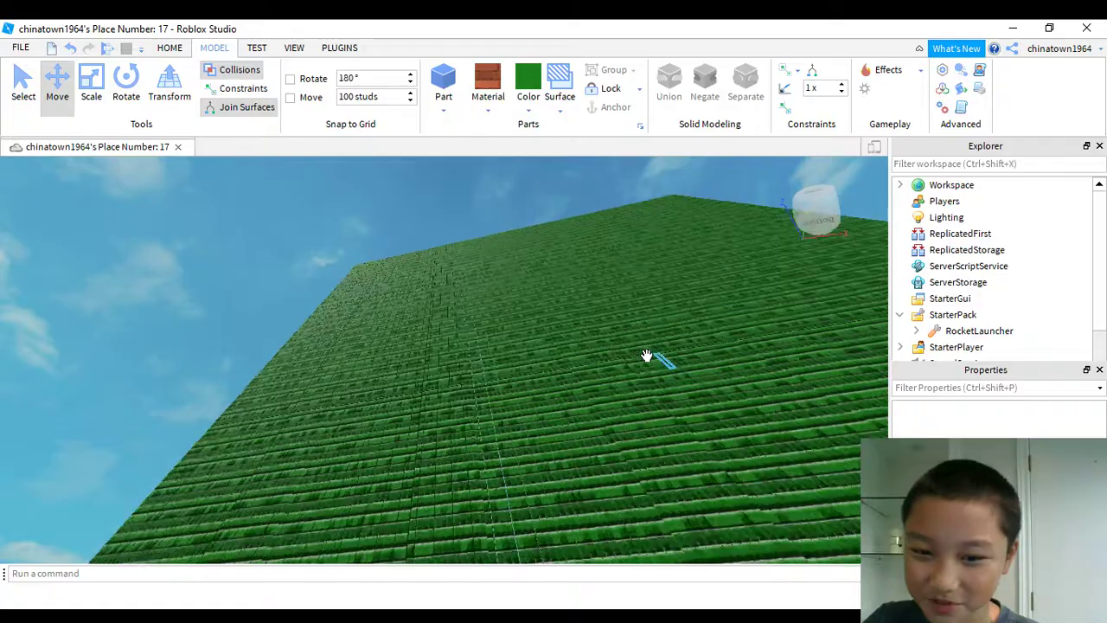
right_click(647, 356)
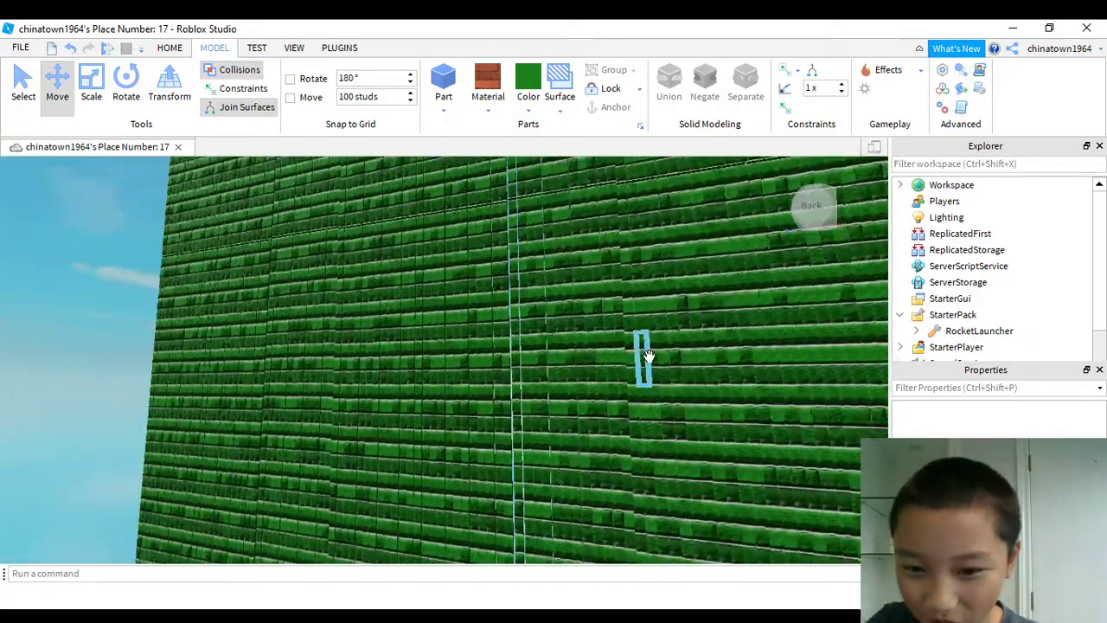
right_click(647, 356)
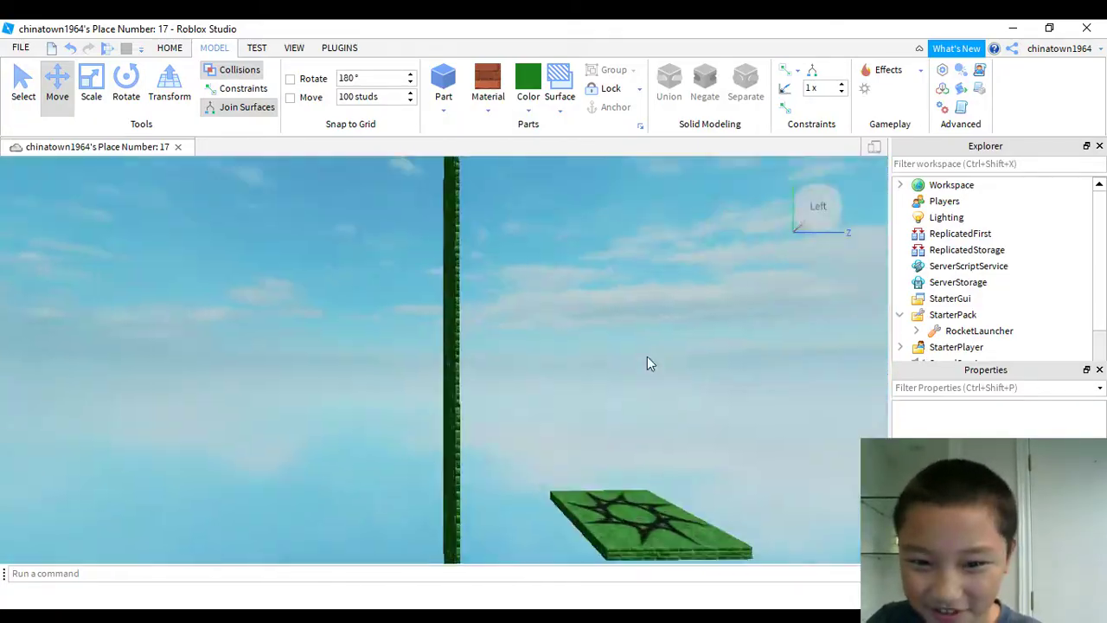
right_click(647, 357)
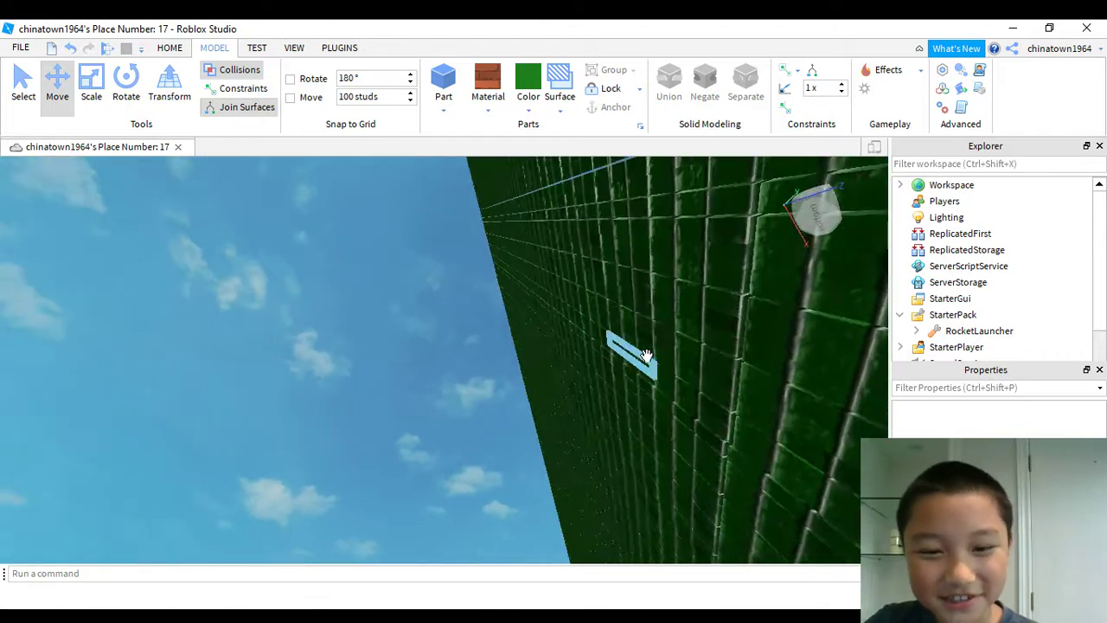
right_click(647, 356)
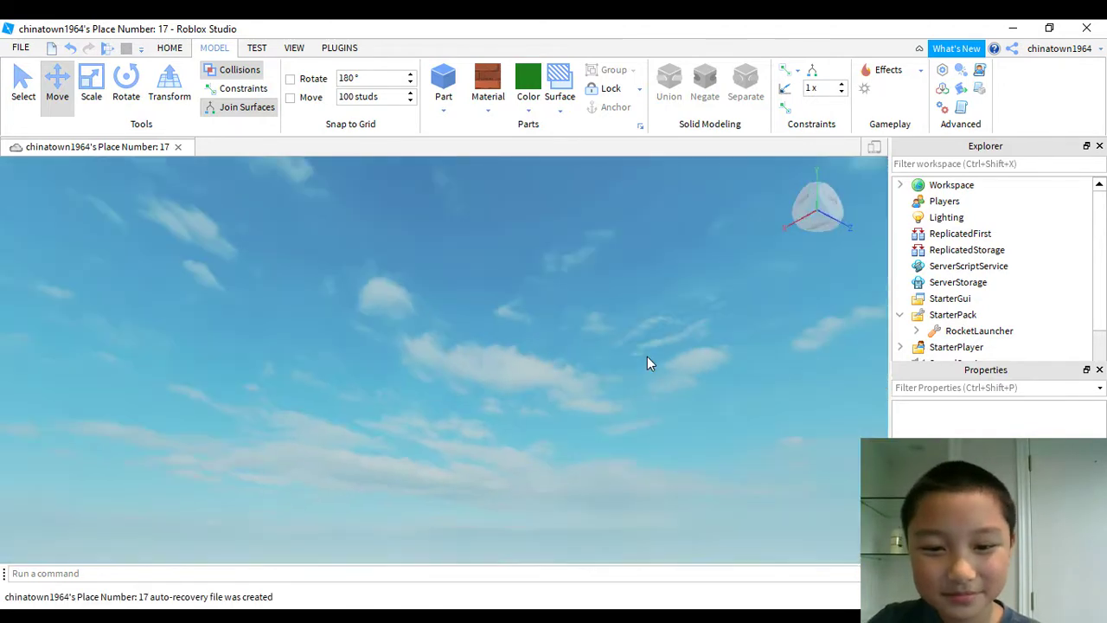
right_click(647, 356)
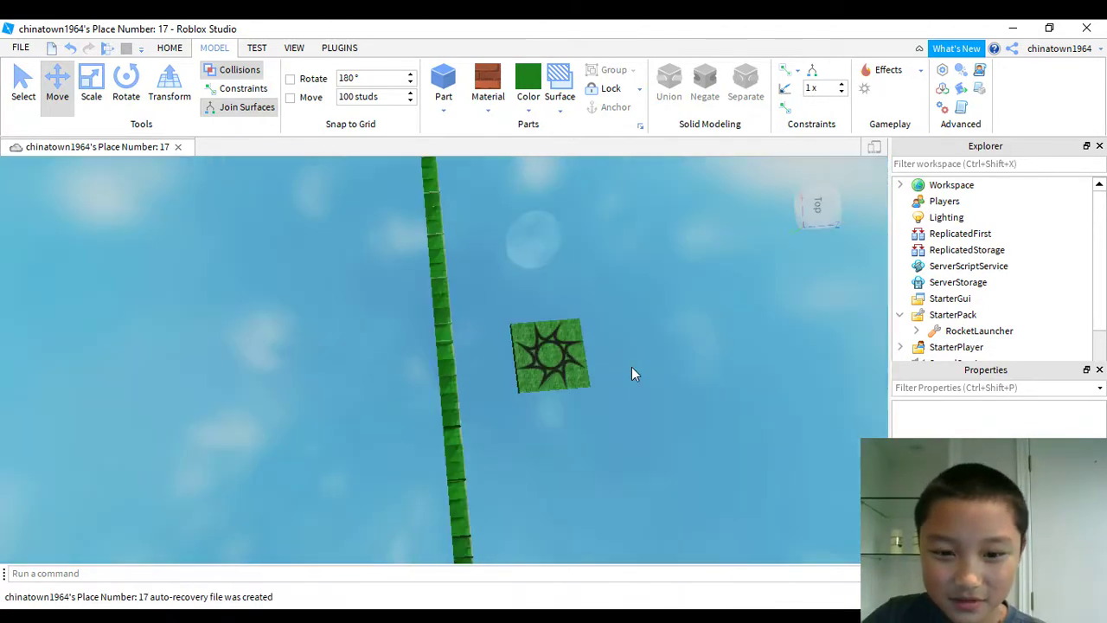
right_click(647, 356)
right_click(647, 363)
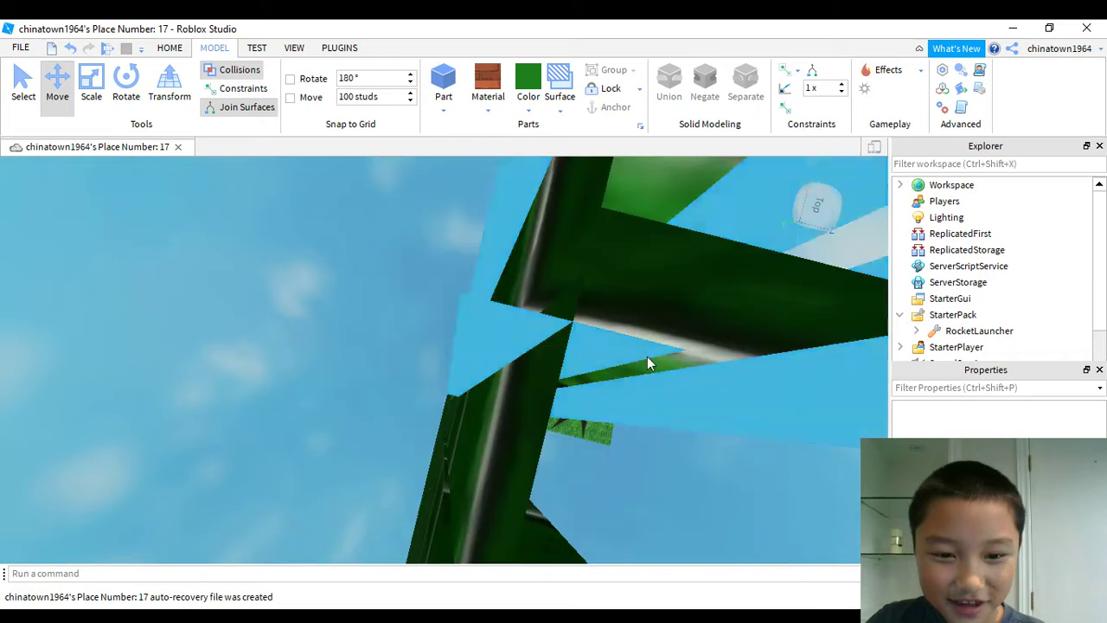
right_click(646, 354)
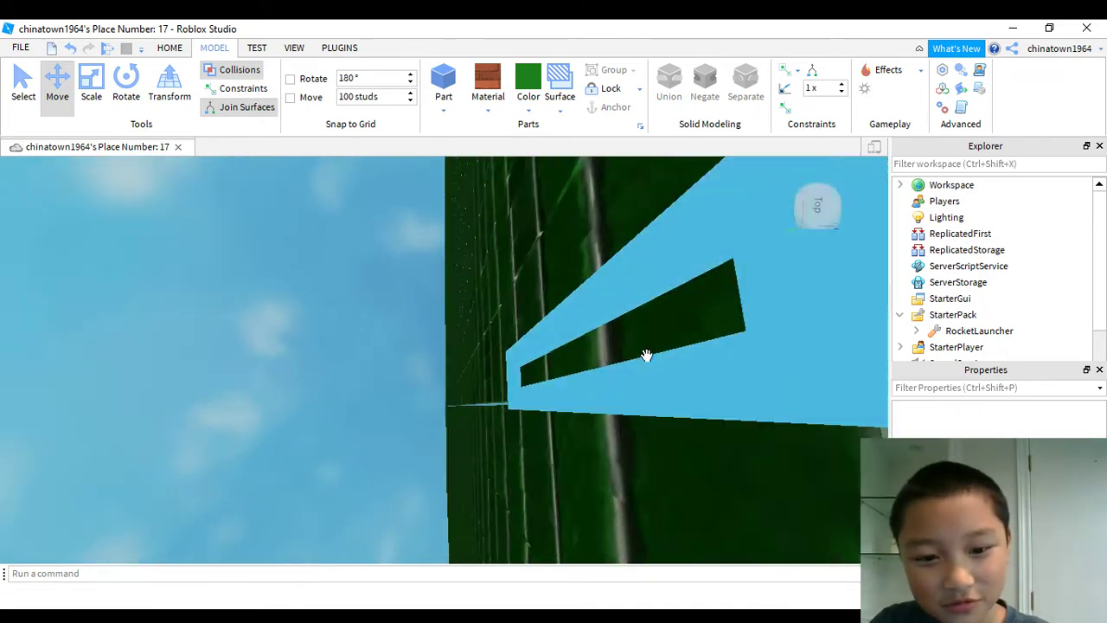
right_click(647, 356)
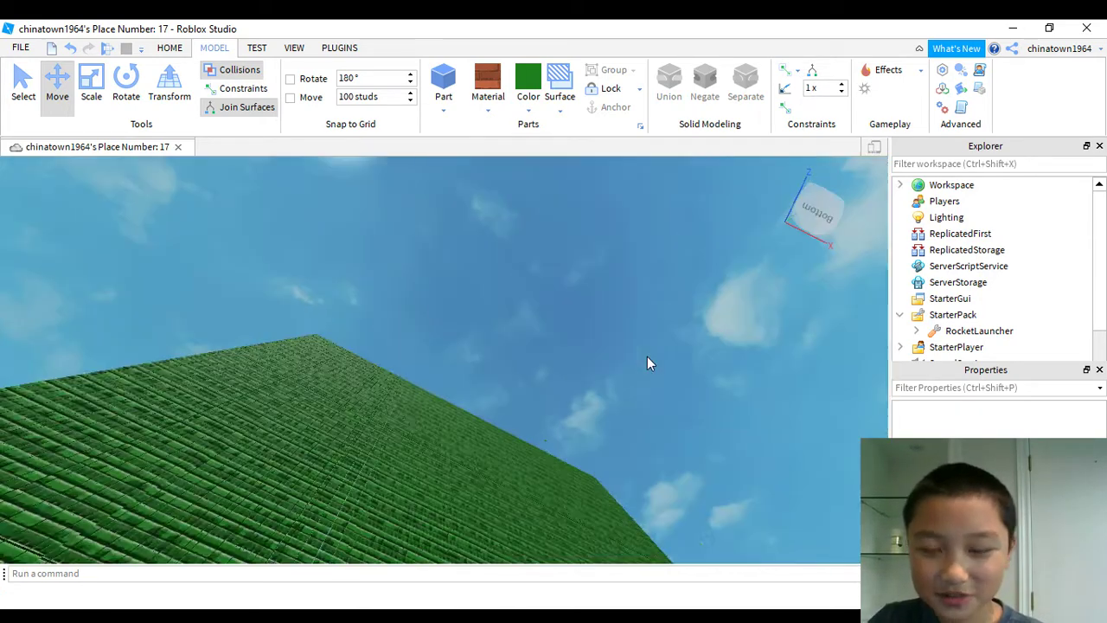
right_click(647, 357)
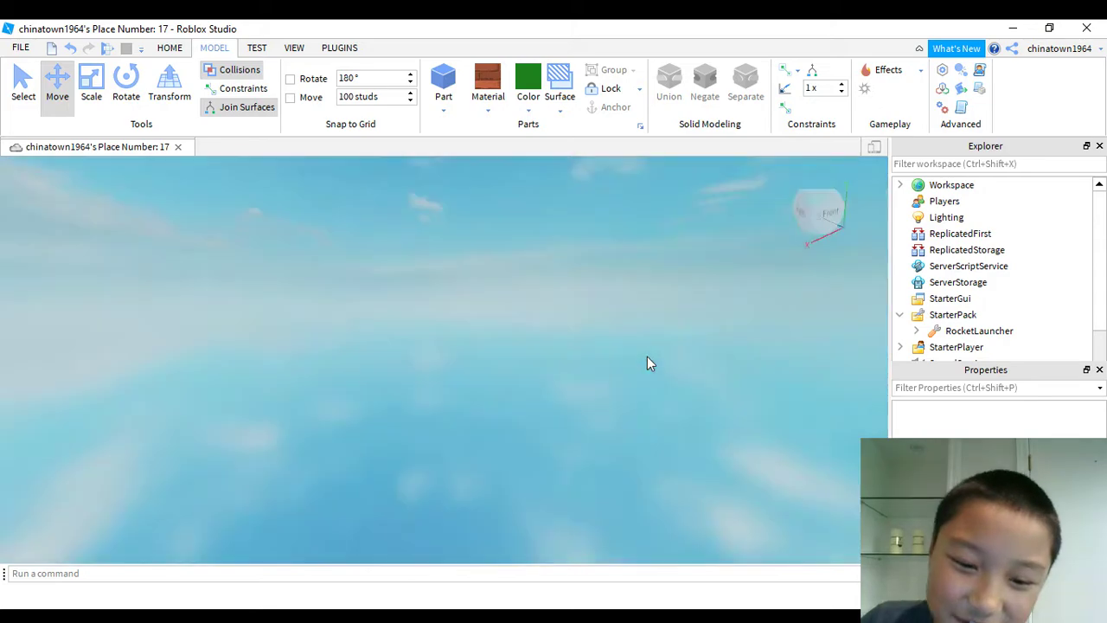
right_click(646, 356)
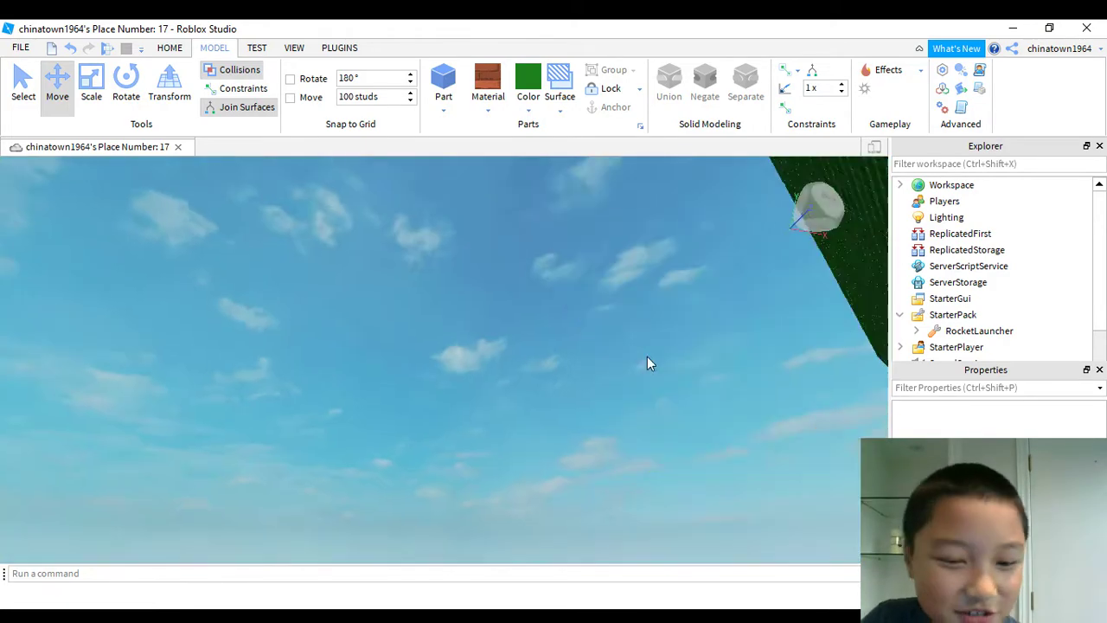
right_click(646, 355)
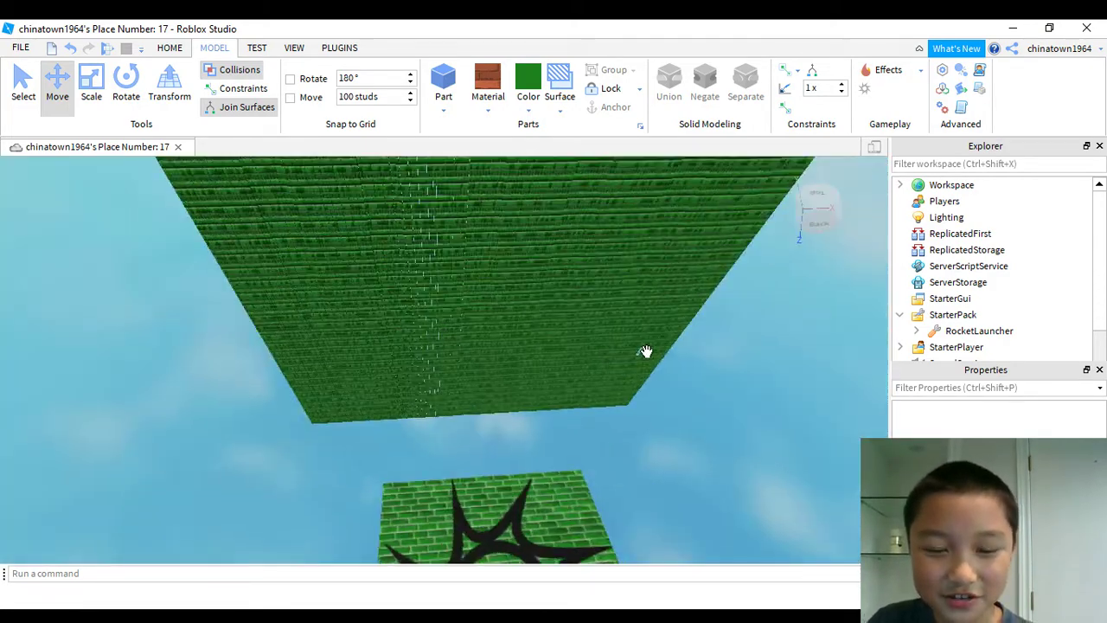
right_click(645, 352)
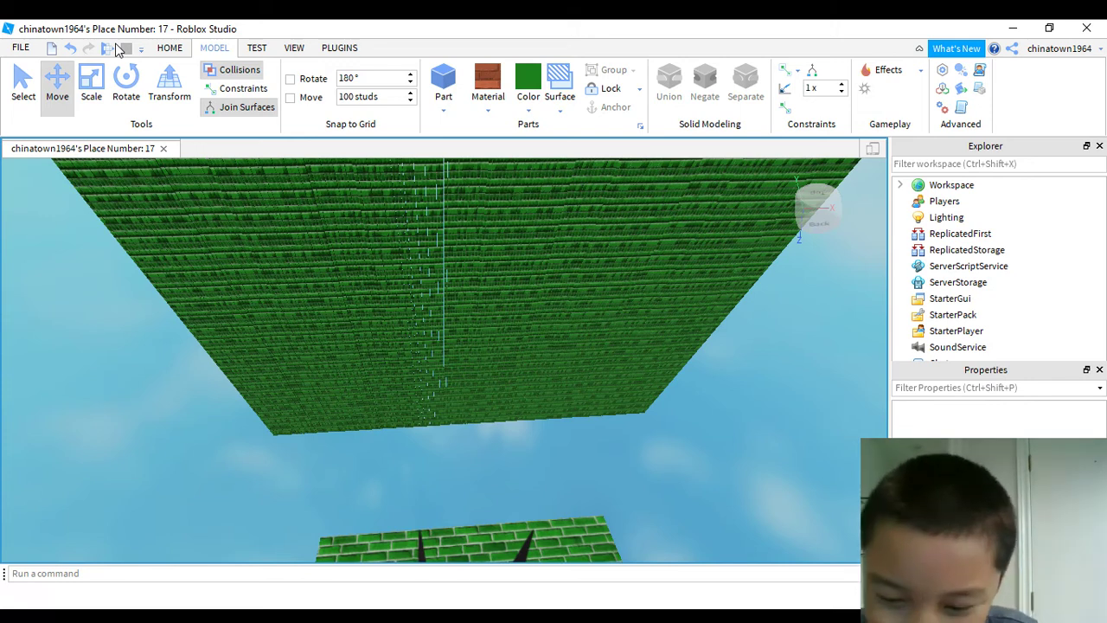
left_click(108, 48)
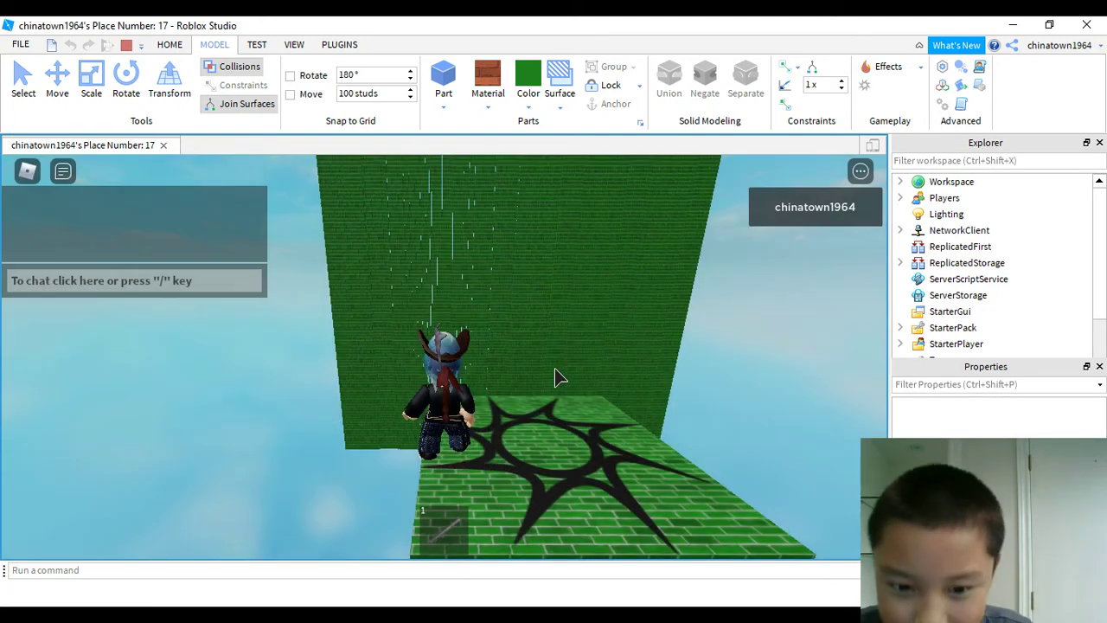
Toggle Shift Lock, equip the rocket launcher with 1, walk up and fire at the wall.
key("shift")
key("shift")
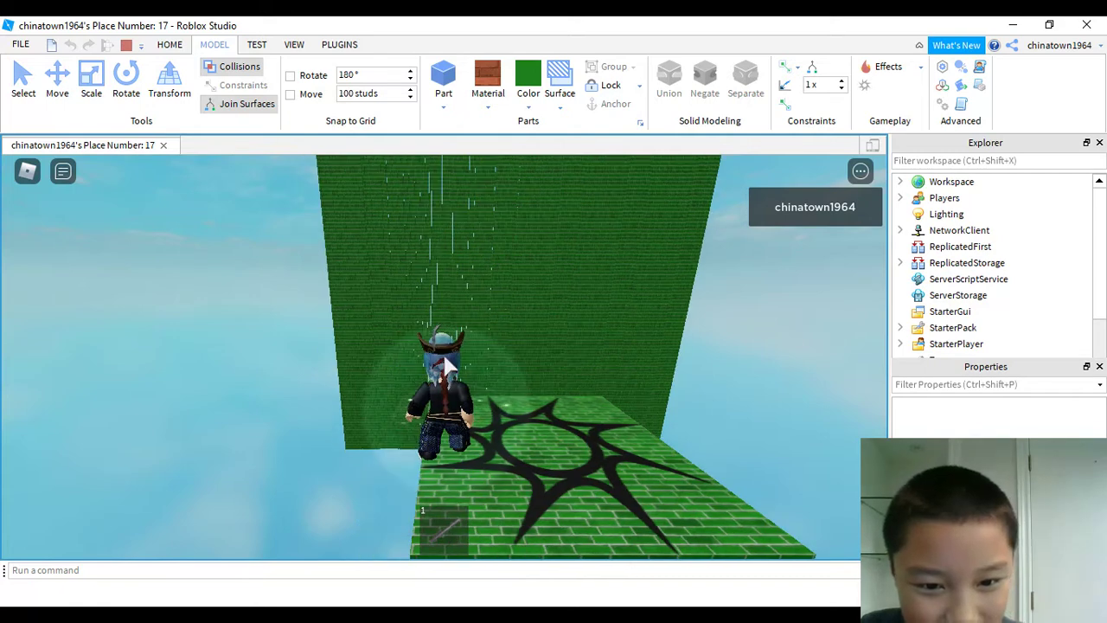
key("shift")
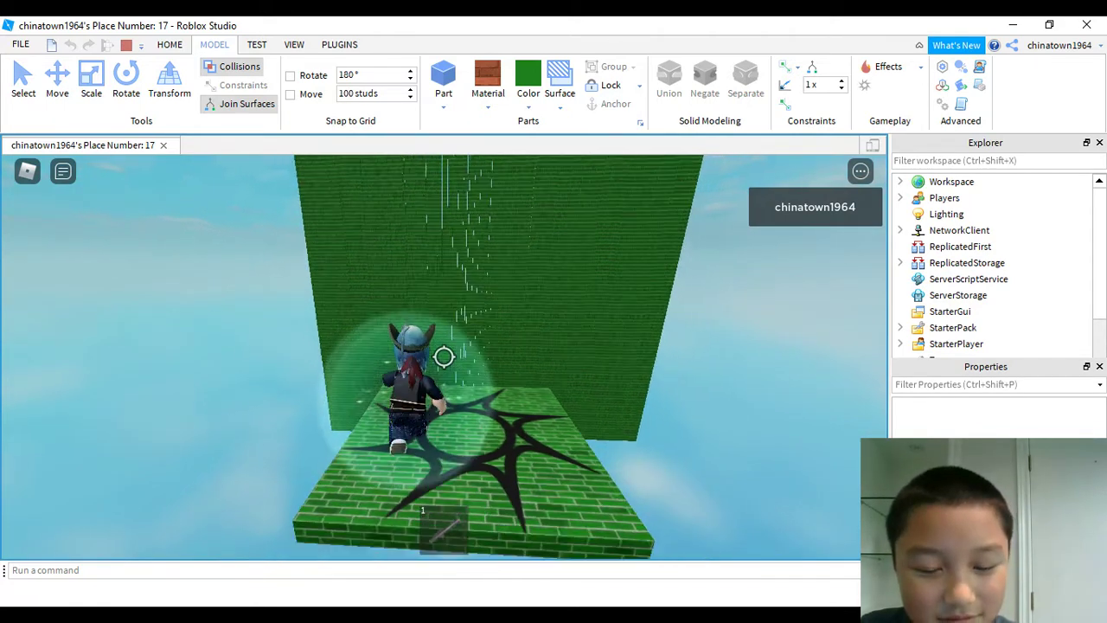
key("1")
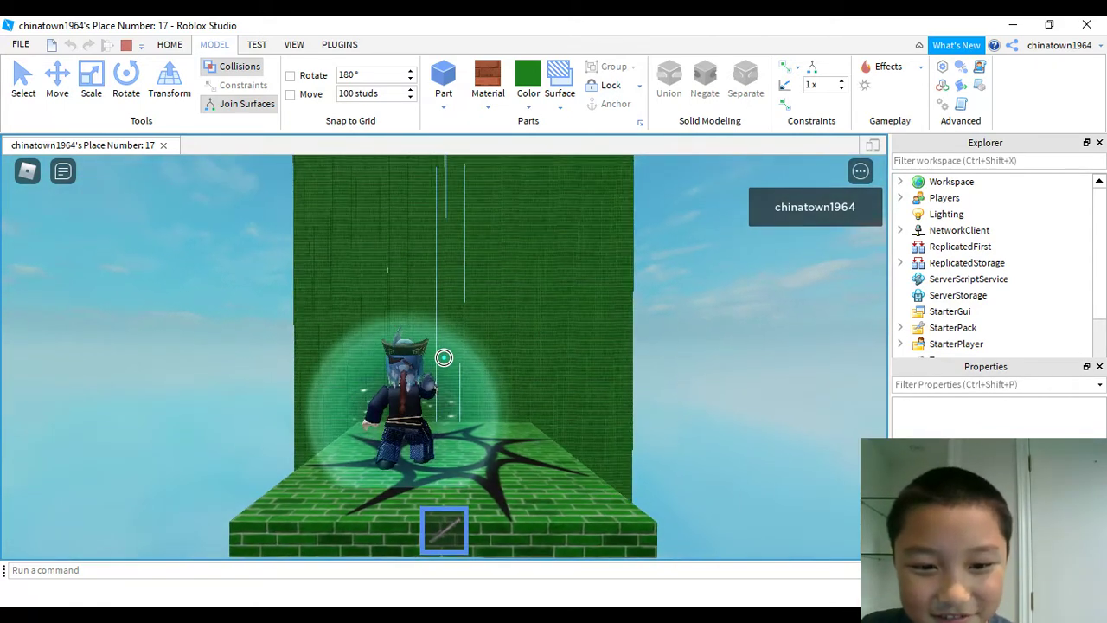
key("w")
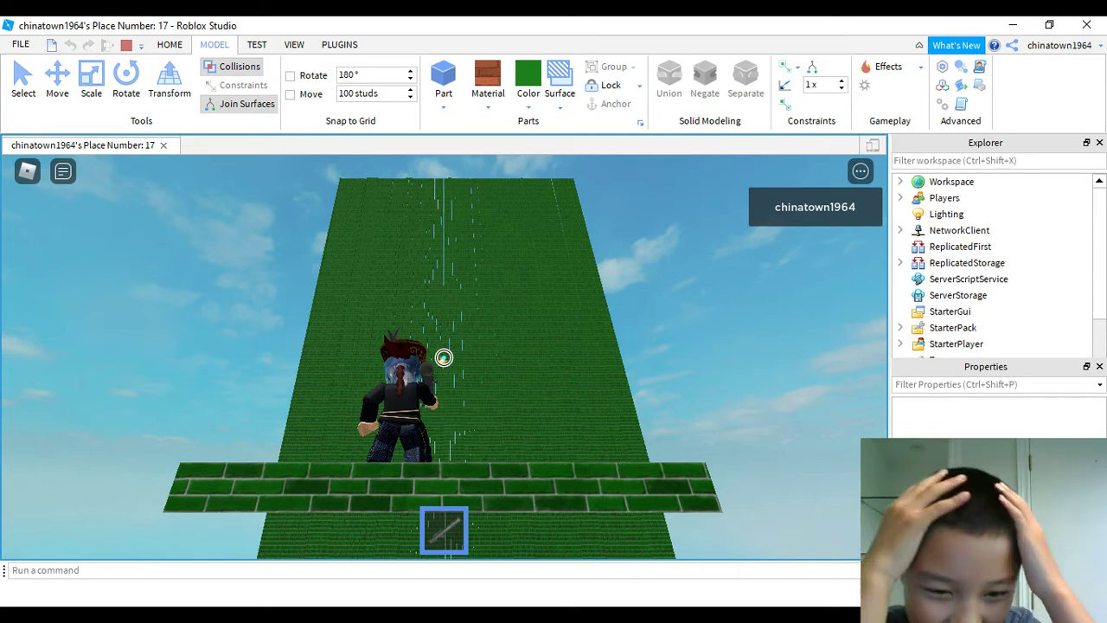
left_click(443, 358)
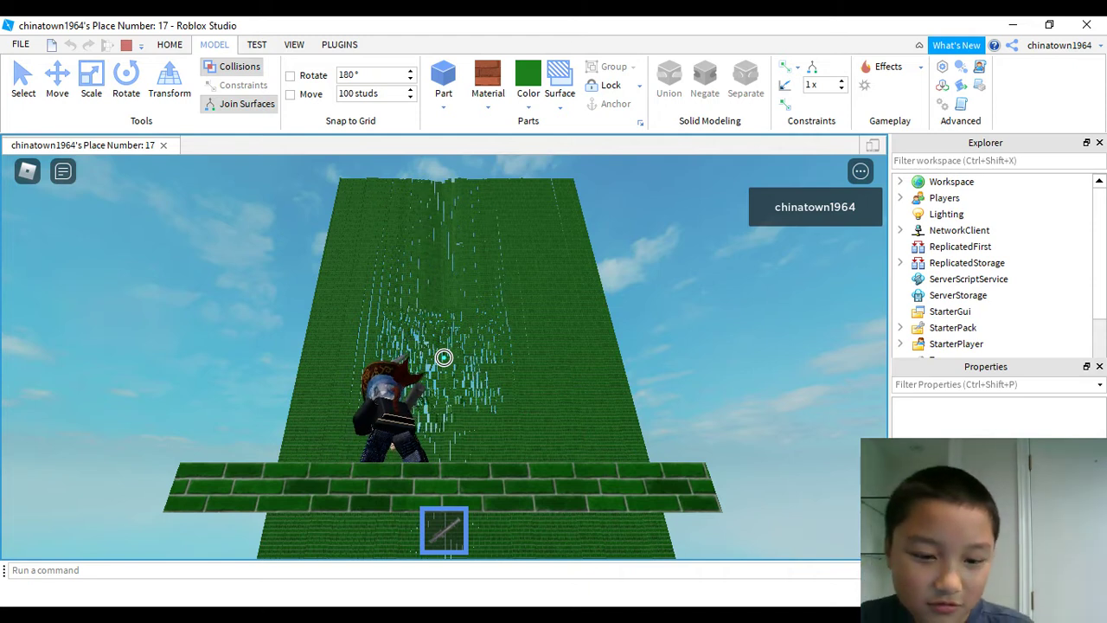
Unequip the launcher, back away from the wall and turn off Shift Lock.
key("1")
key("w")
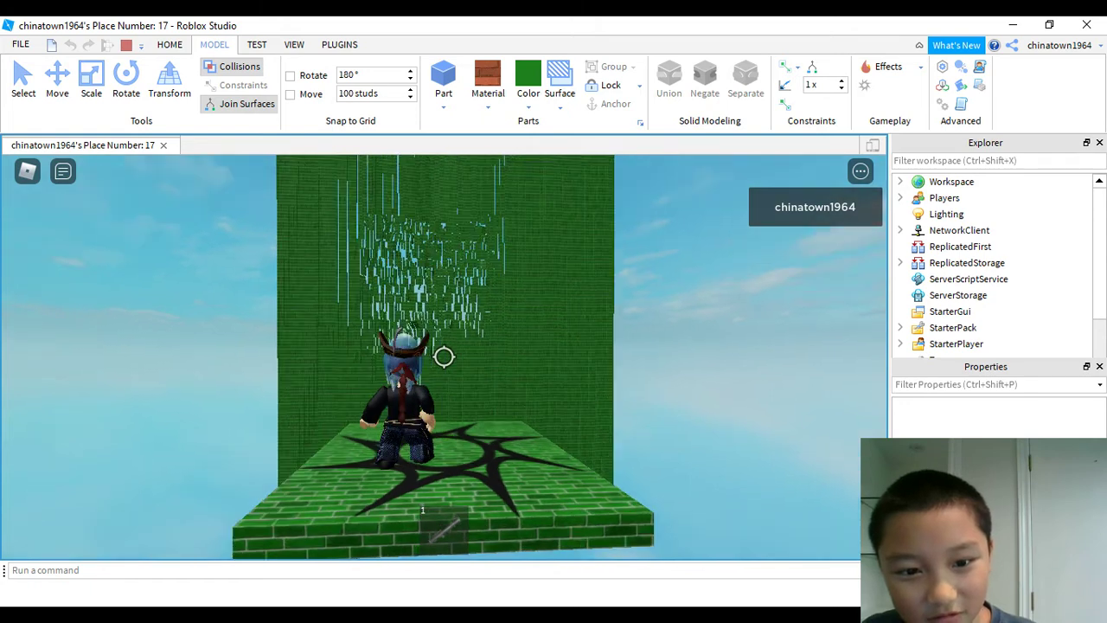
key("shift")
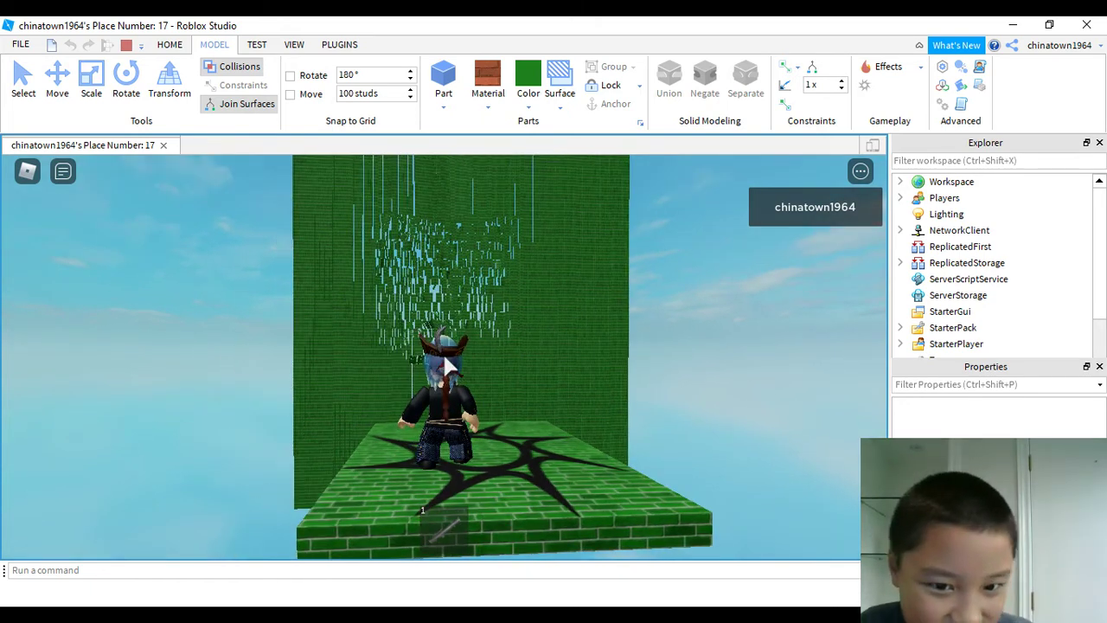
Run around the sun-emblem platform and turn back to face the holed green wall.
key("w")
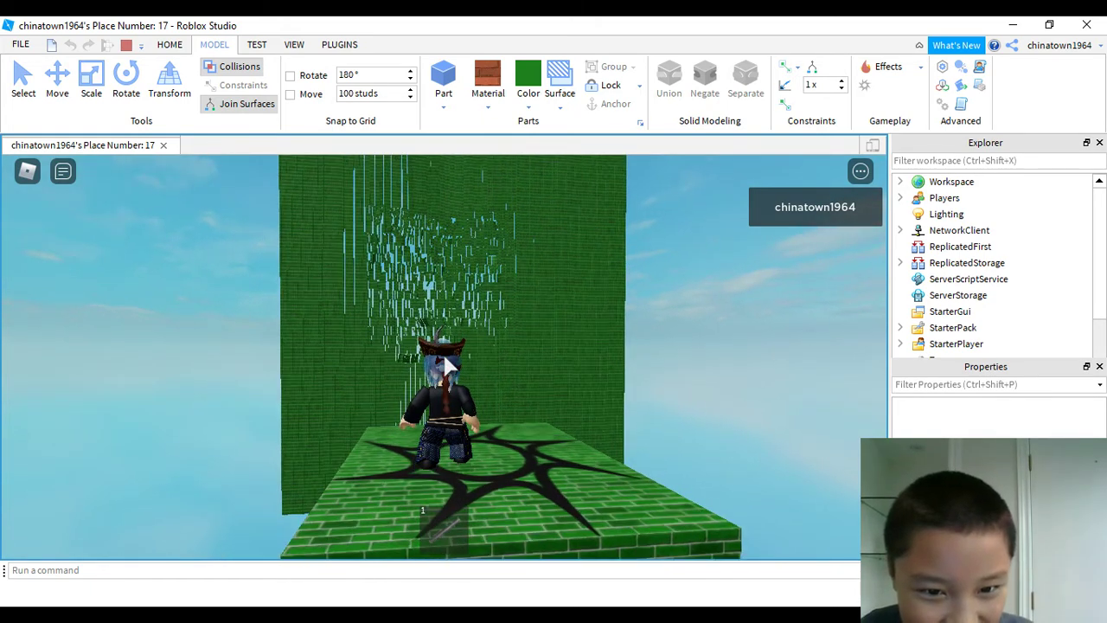
key("w")
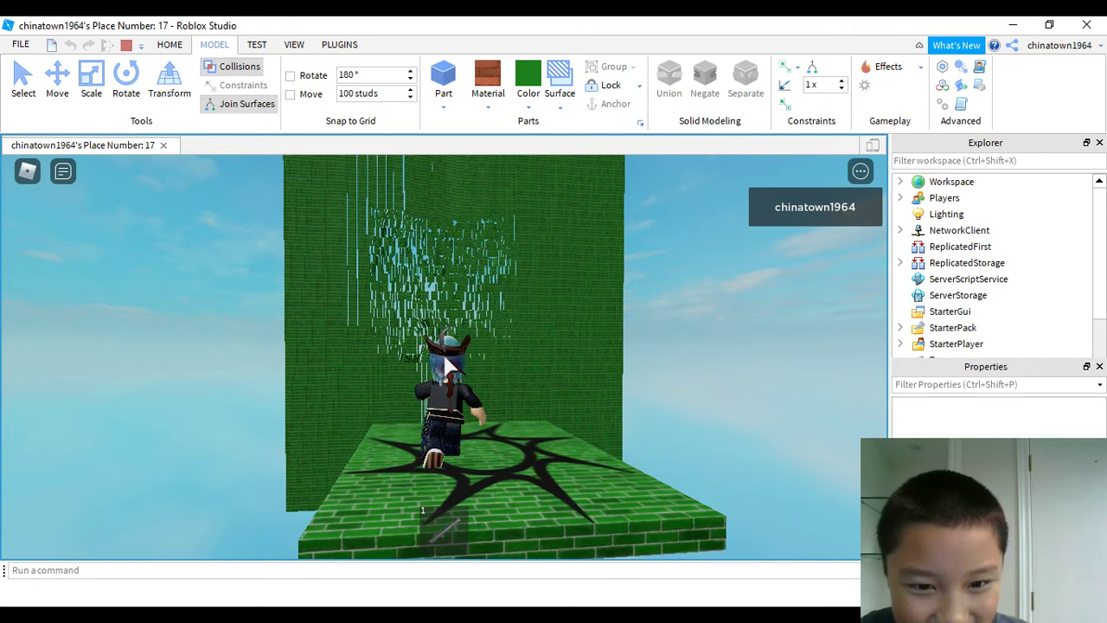
key("w")
key("w")
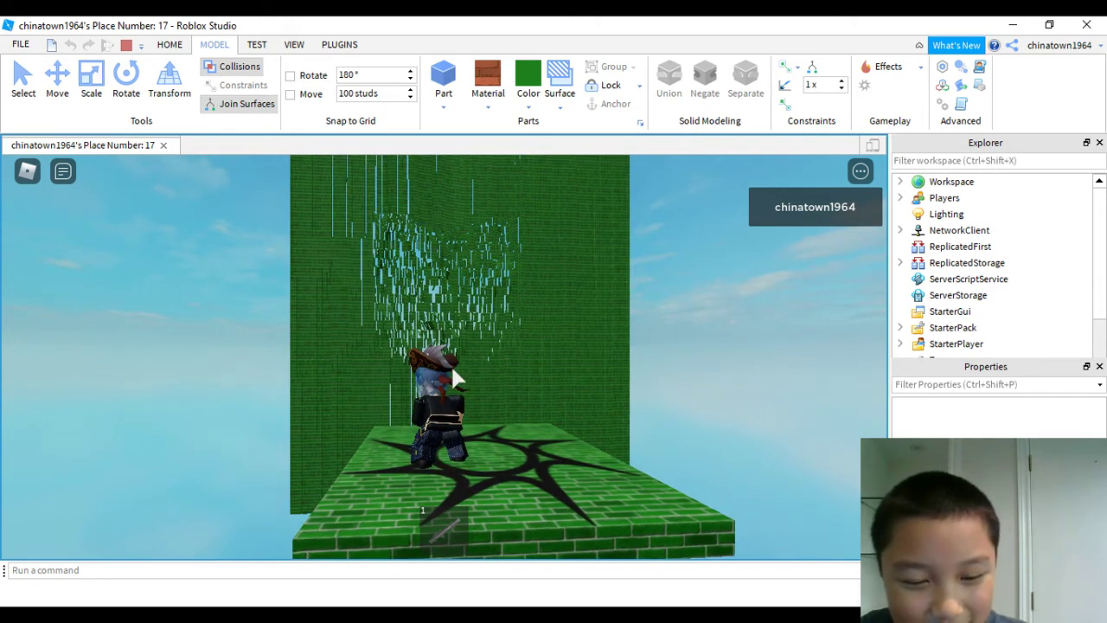
key("a")
key("a")
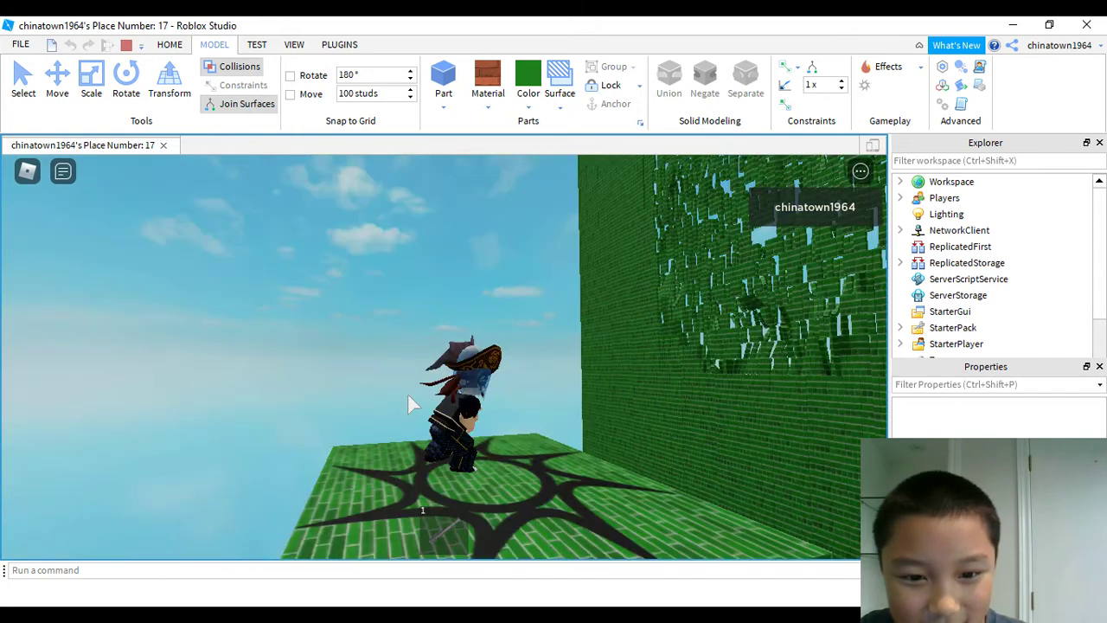
key("a")
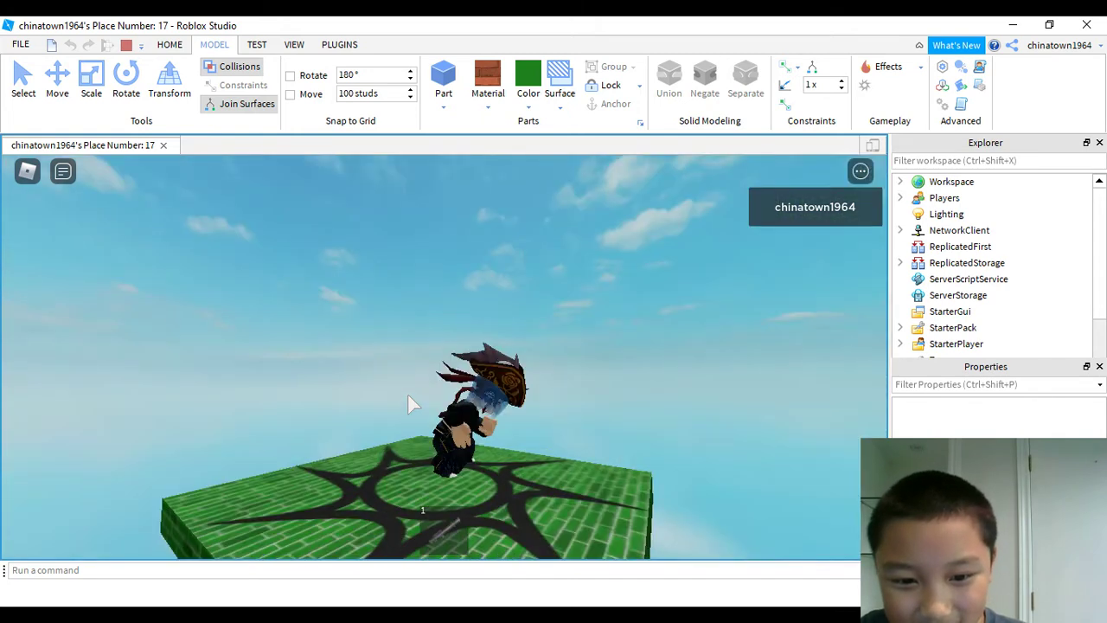
key("s")
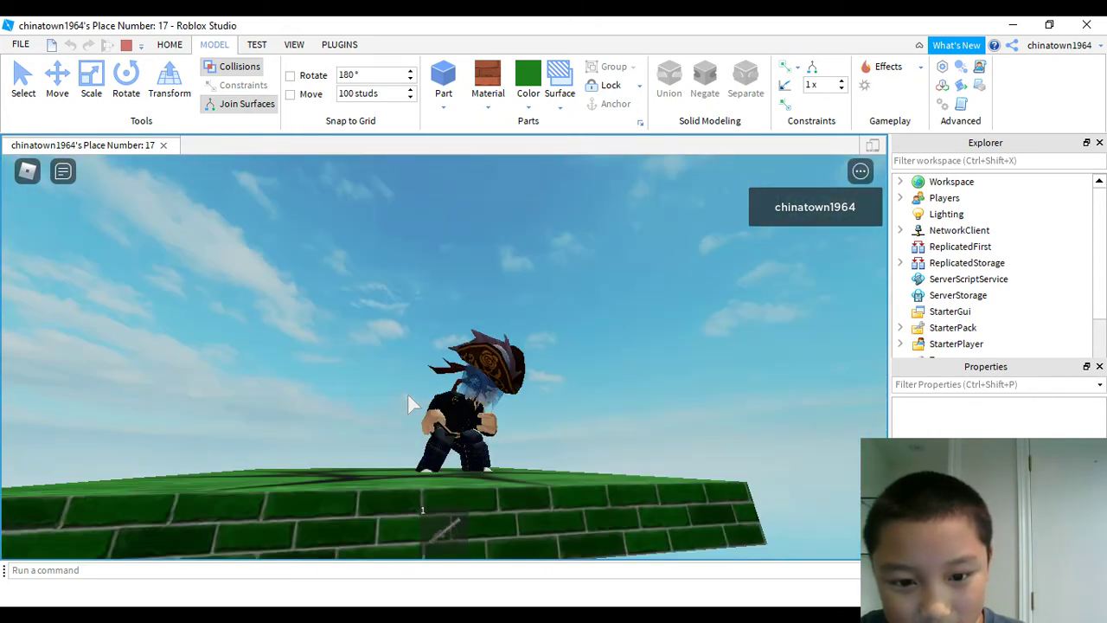
key("a")
key("w")
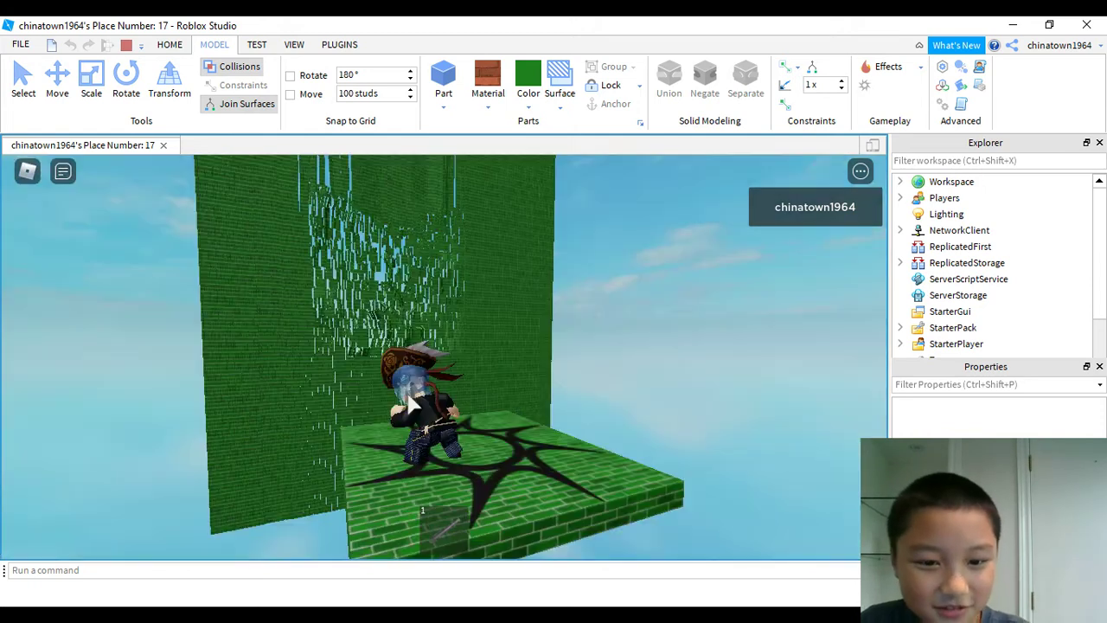
key("a")
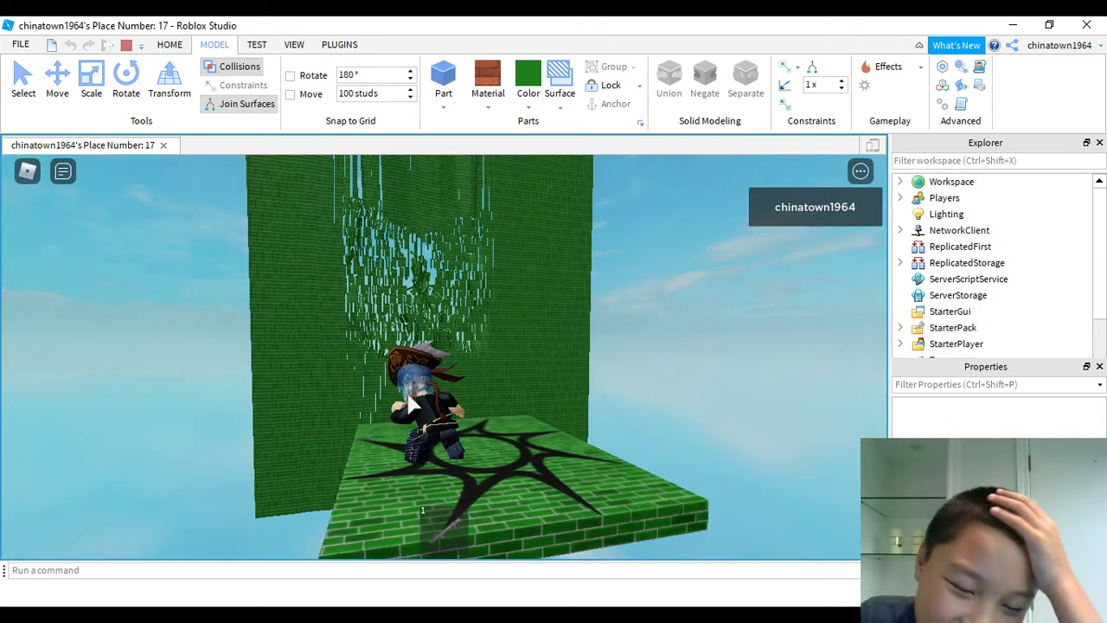